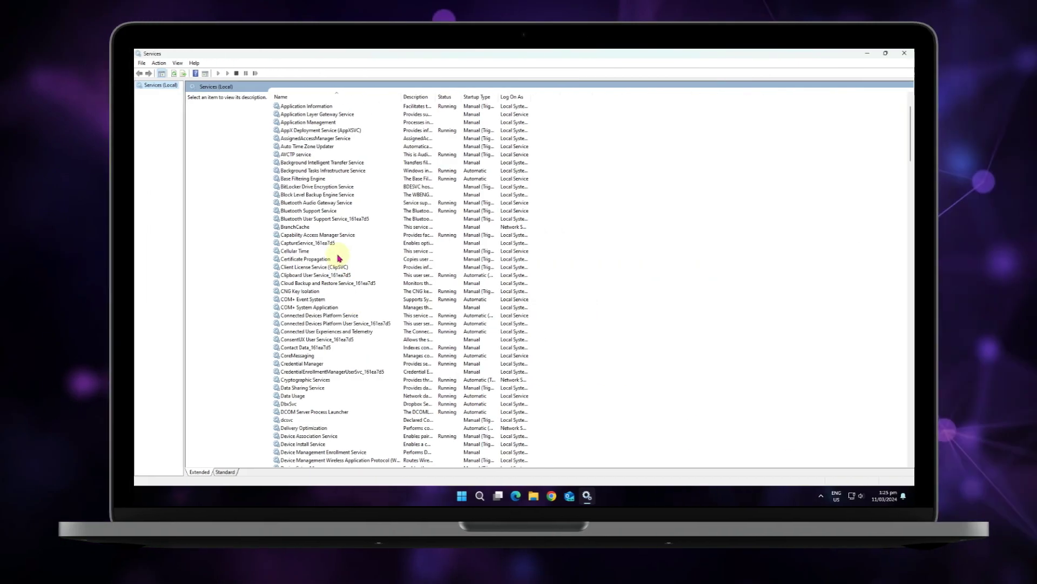
scroll(339, 259, up, 1)
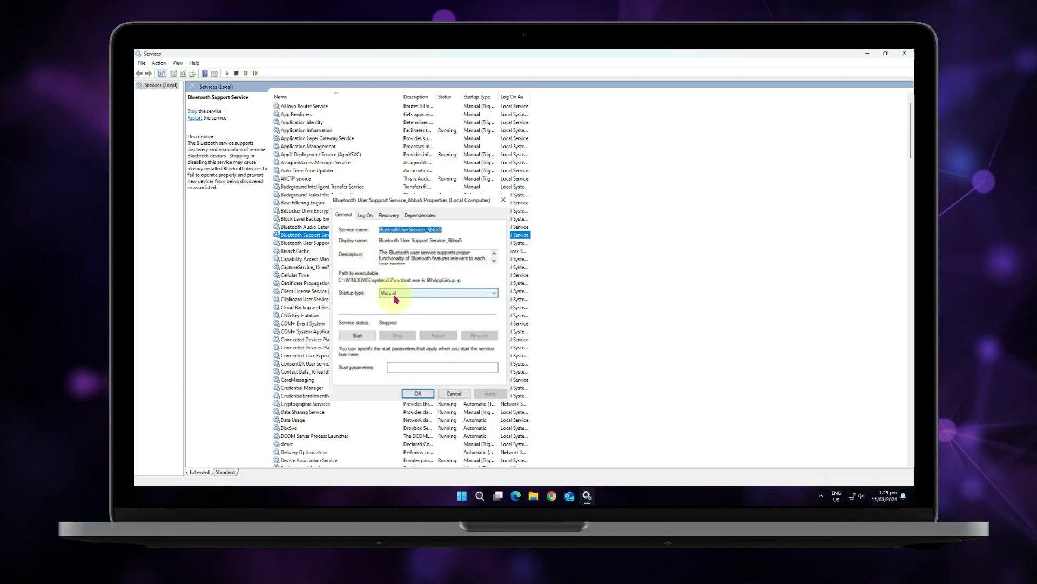
Set Bluetooth User Support Service startup type to Automatic, apply, and dismiss the 'parameter is incorrect' error
click(437, 293)
click(404, 311)
click(489, 395)
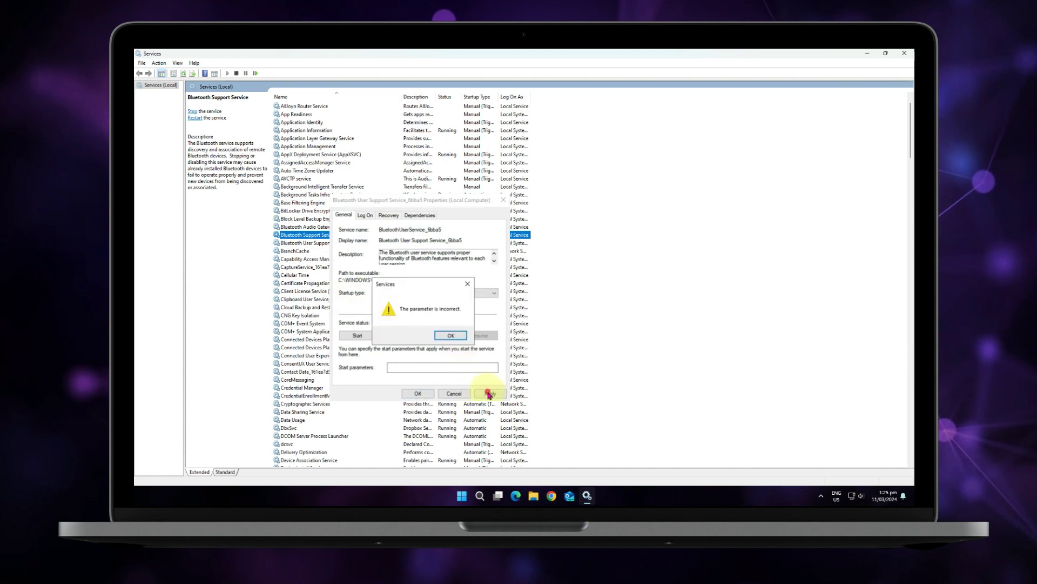
click(438, 336)
Set the startup type to Disabled instead, apply, and dismiss the second parameter error
click(406, 293)
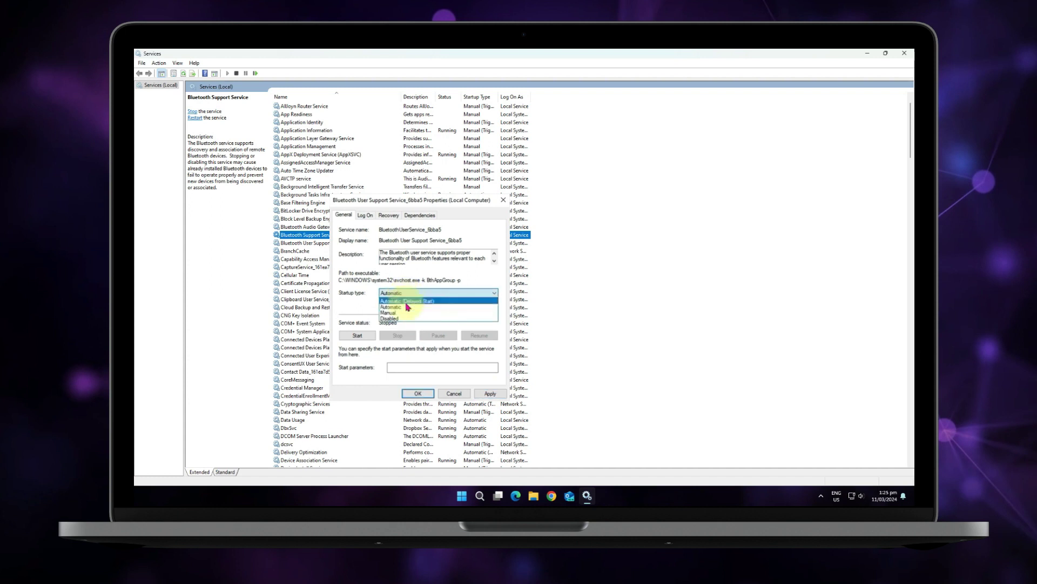
click(408, 318)
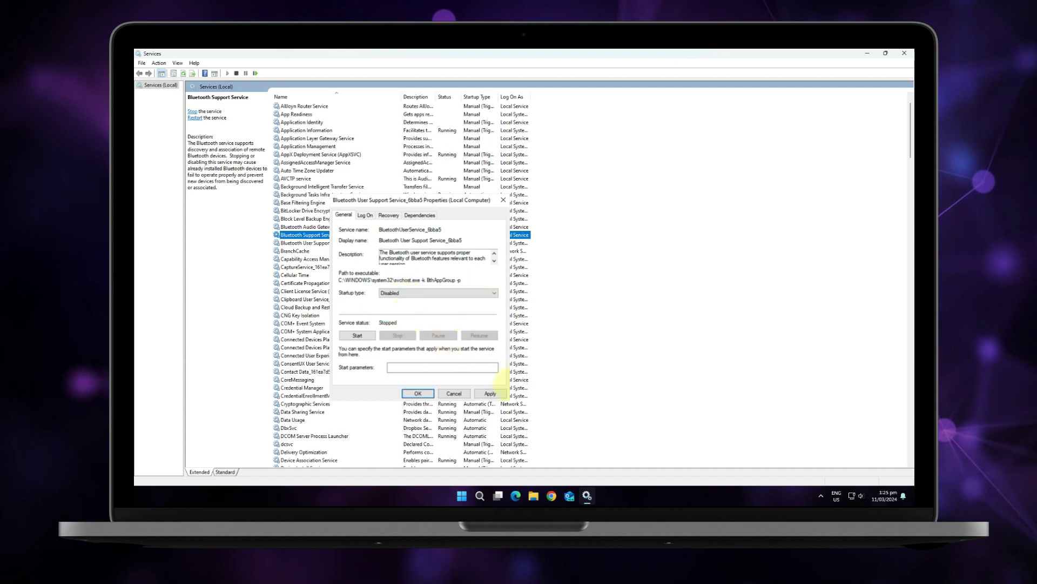
click(494, 395)
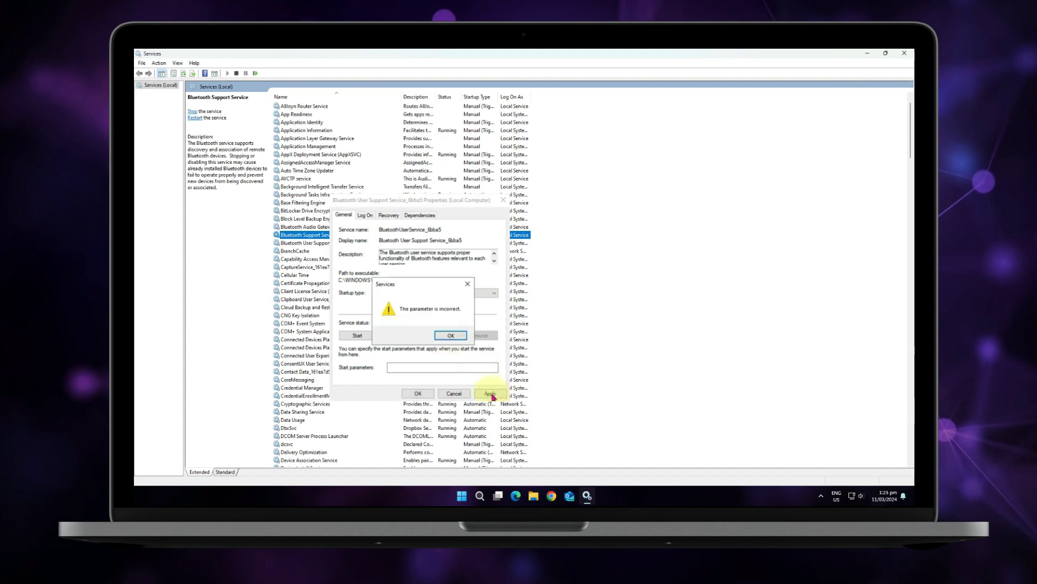
click(443, 336)
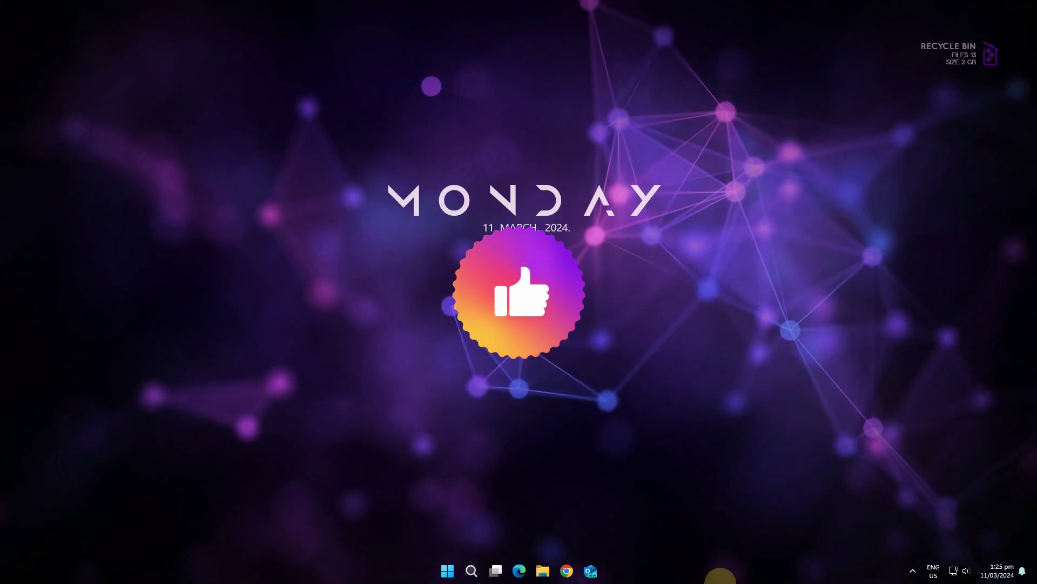
Search for regedit in Windows search and launch Registry Editor as administrator
click(471, 570)
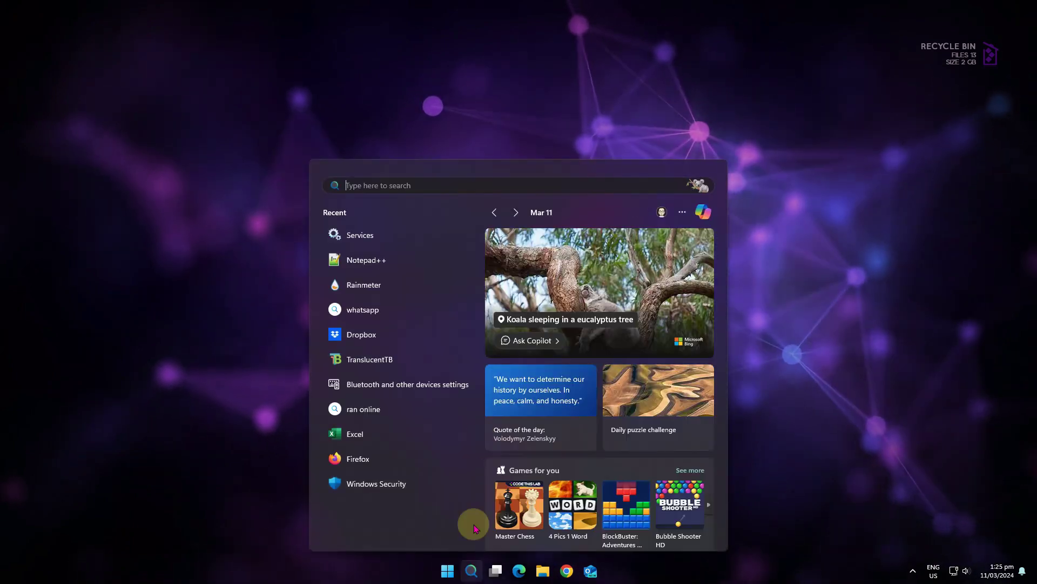
text(regedit)
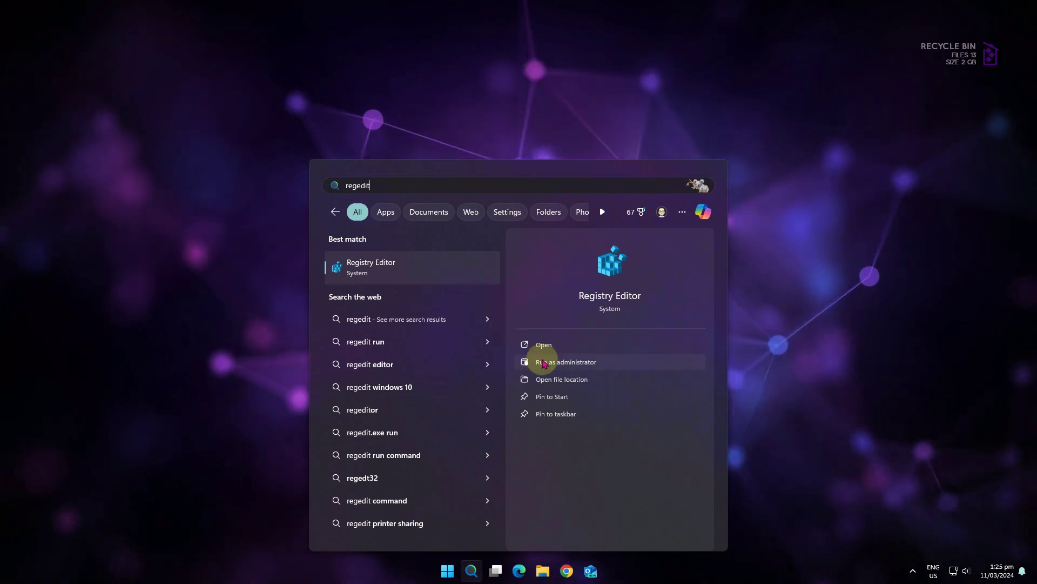
click(565, 362)
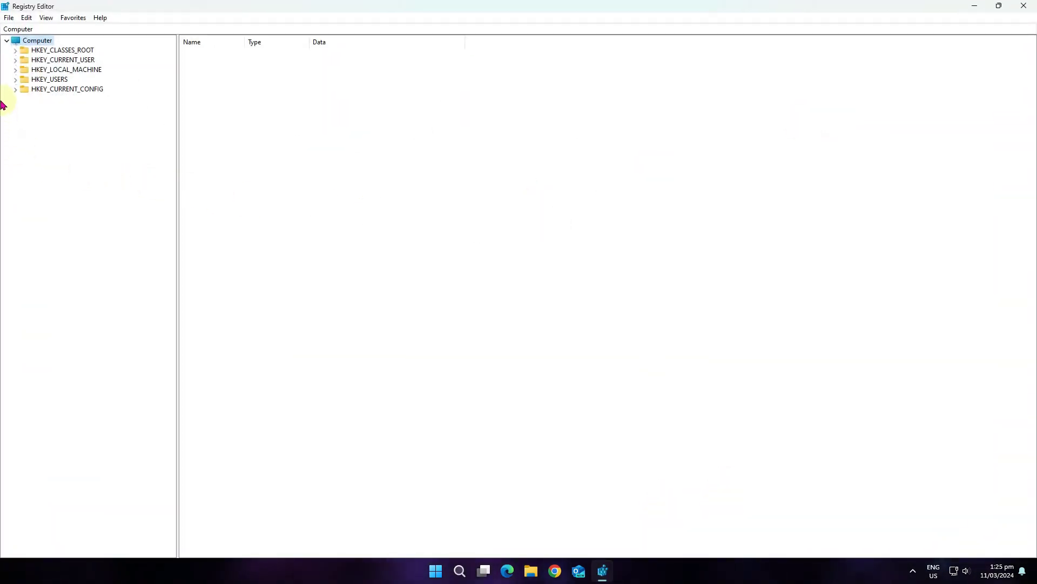
Expand HKEY_LOCAL_MACHINE > SYSTEM > CurrentControlSet > Services and select the BluetoothUserService key
click(47, 69)
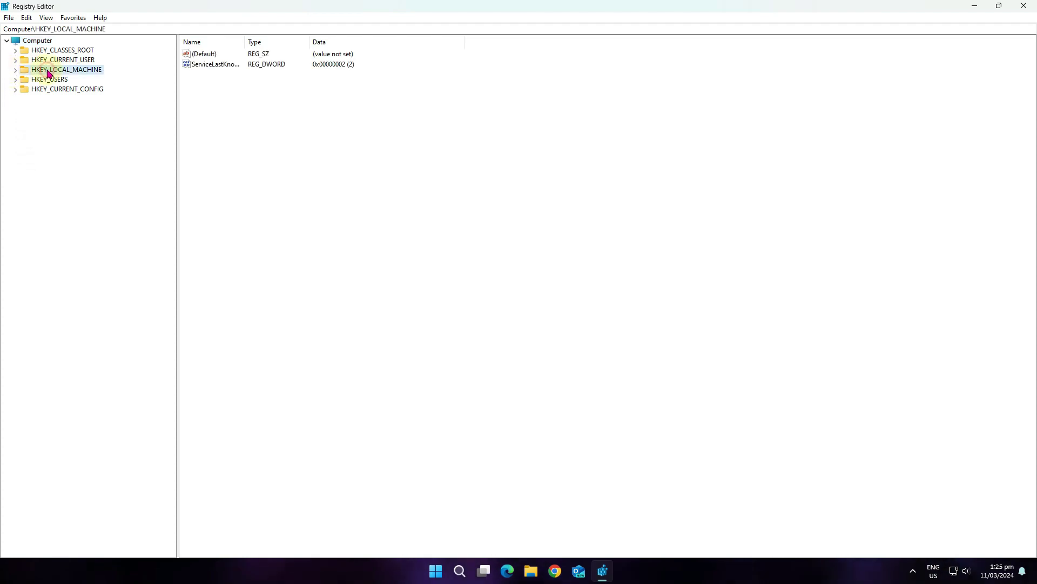
click(16, 70)
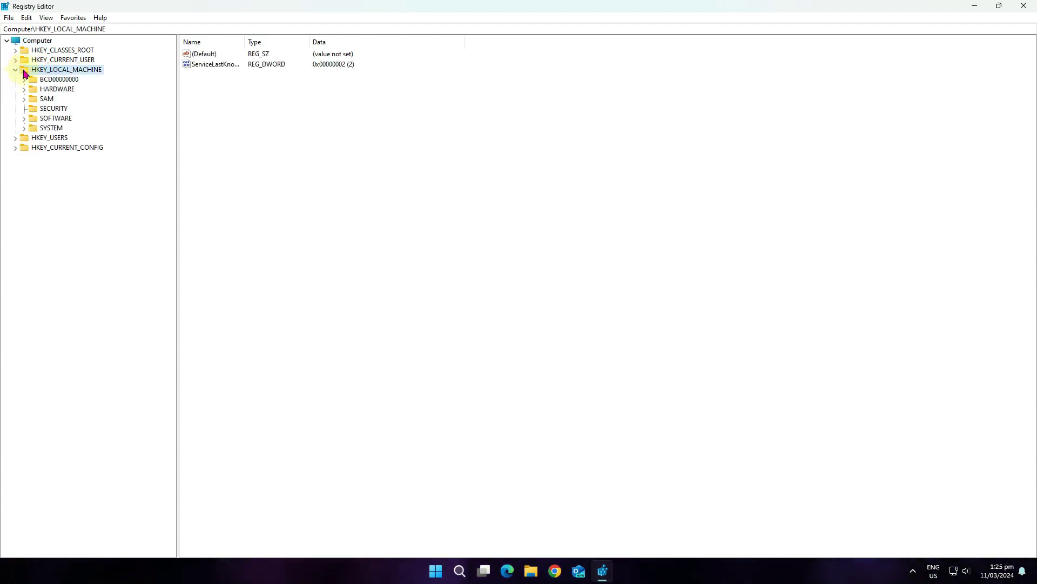
click(50, 128)
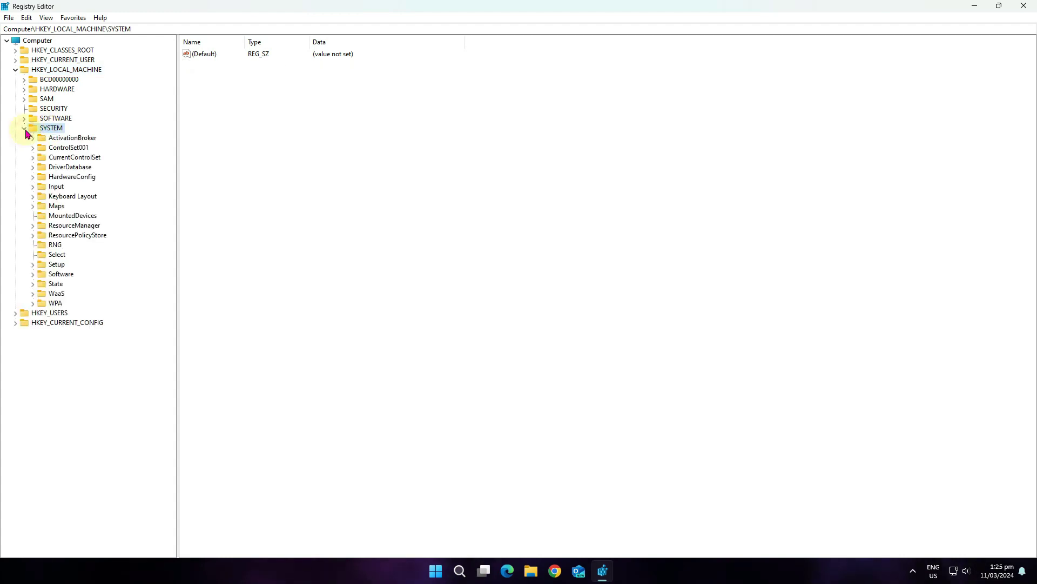
click(70, 158)
click(33, 158)
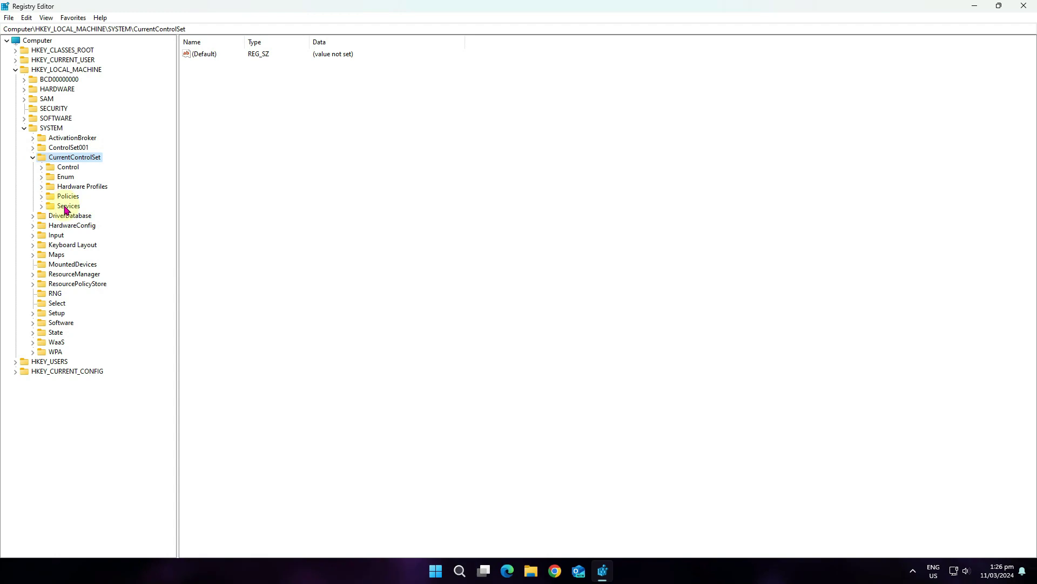
click(42, 206)
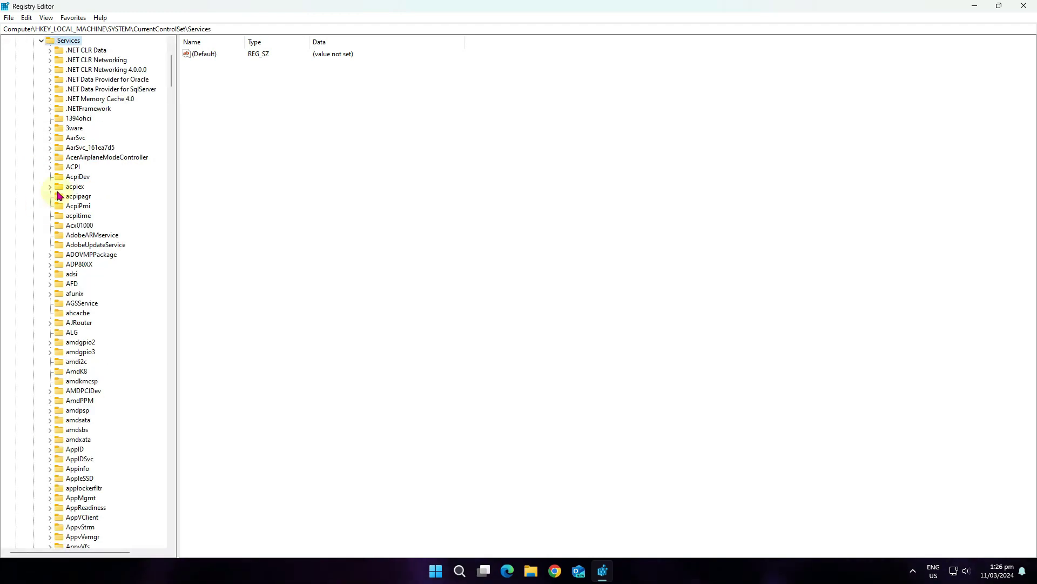
scroll(87, 203, down, 5)
scroll(94, 268, down, 5)
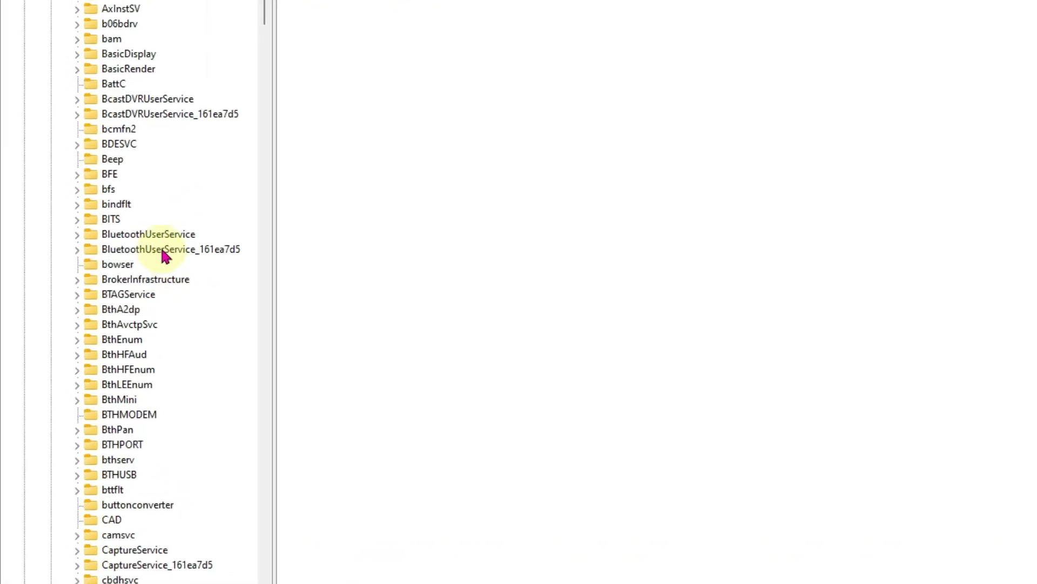
click(96, 371)
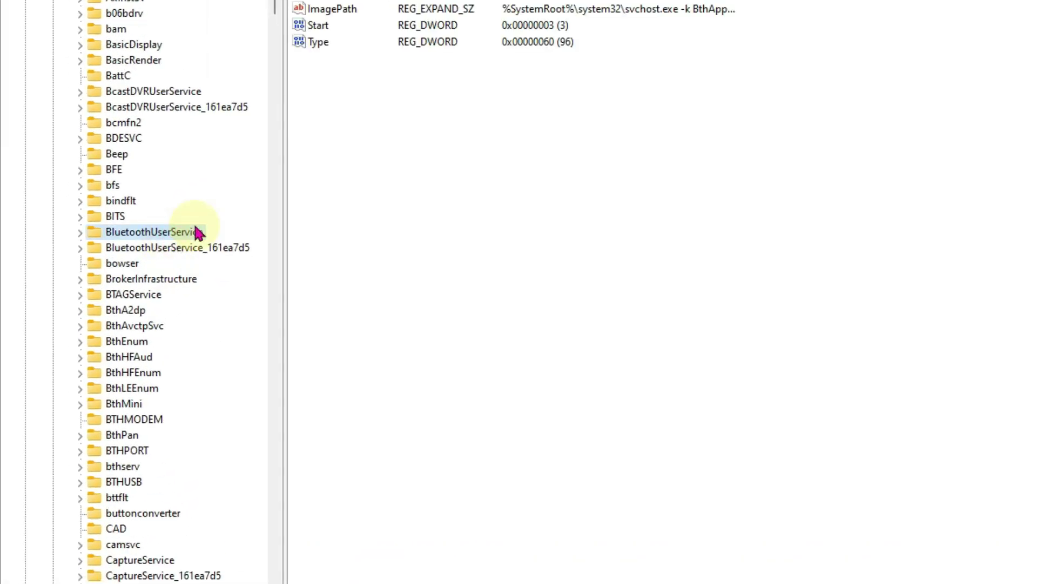
Modify BluetoothUserService's Start value to 2, then select the BluetoothUserService_161ea7d5 key
click(318, 196)
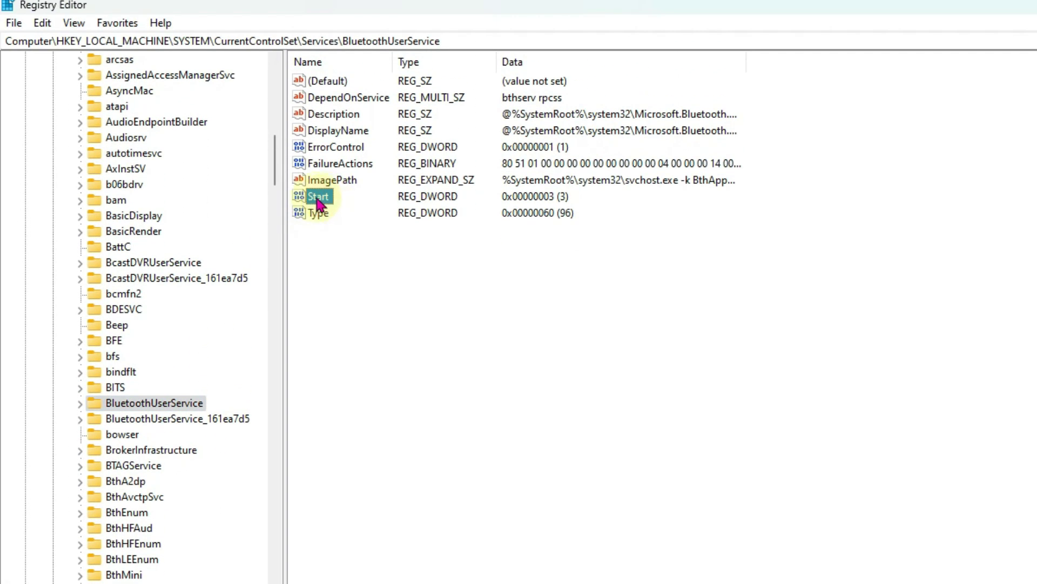
right_click(318, 201)
click(369, 209)
text(2)
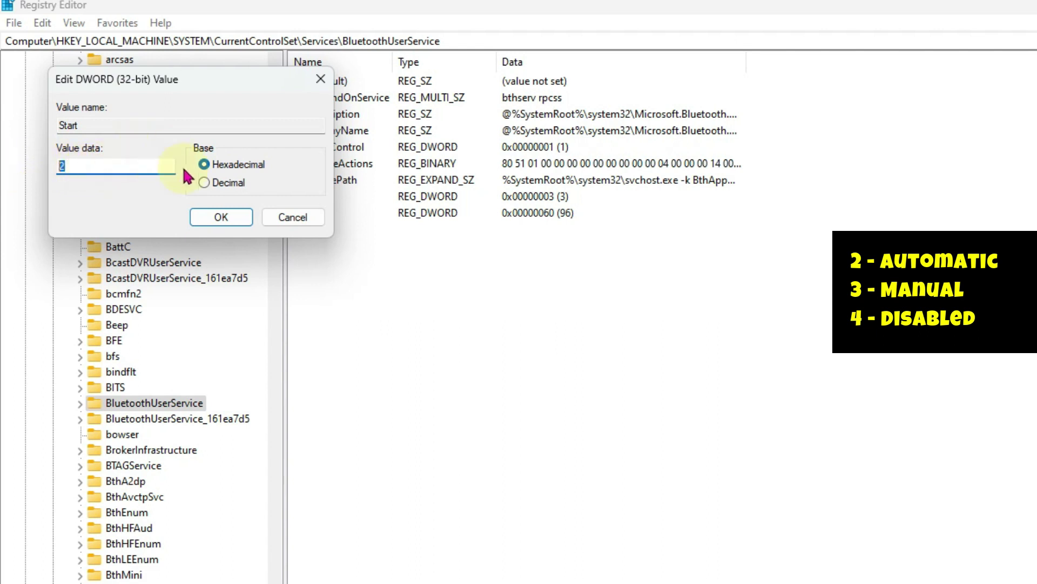
click(221, 217)
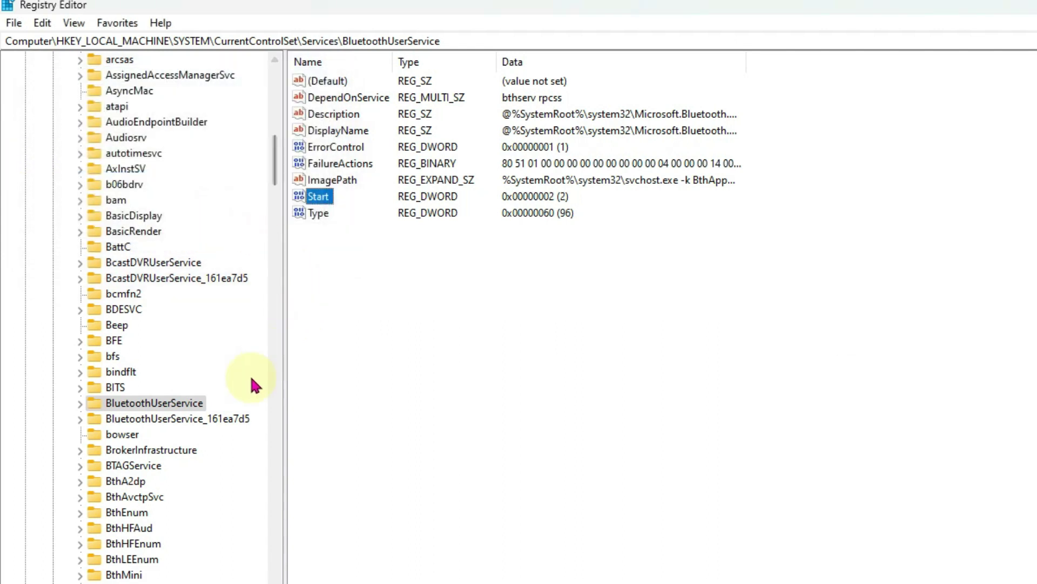
click(170, 418)
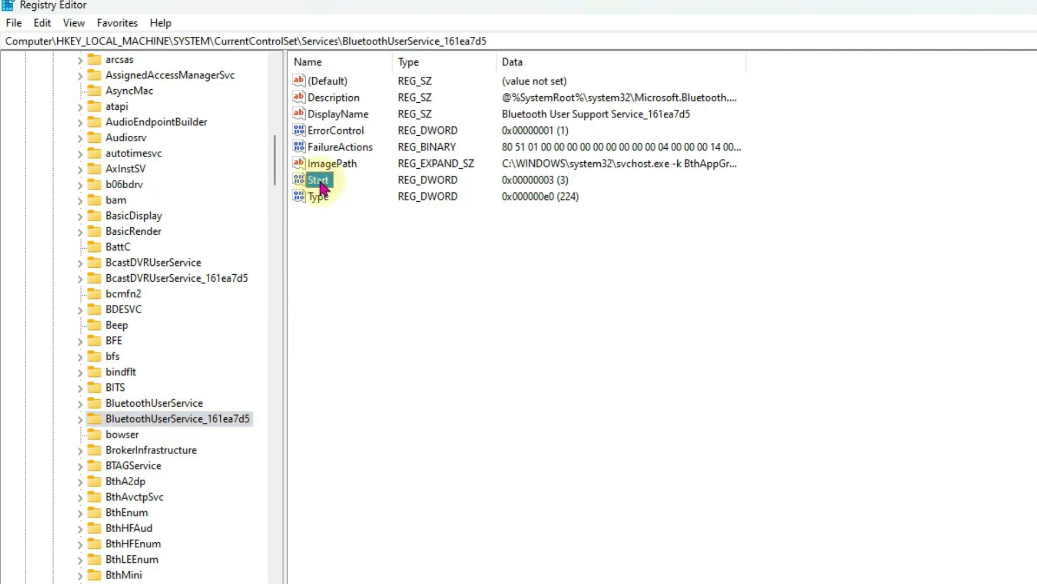
Modify BluetoothUserService_161ea7d5's Start value to 2 and close Registry Editor
right_click(318, 180)
click(370, 193)
text(2)
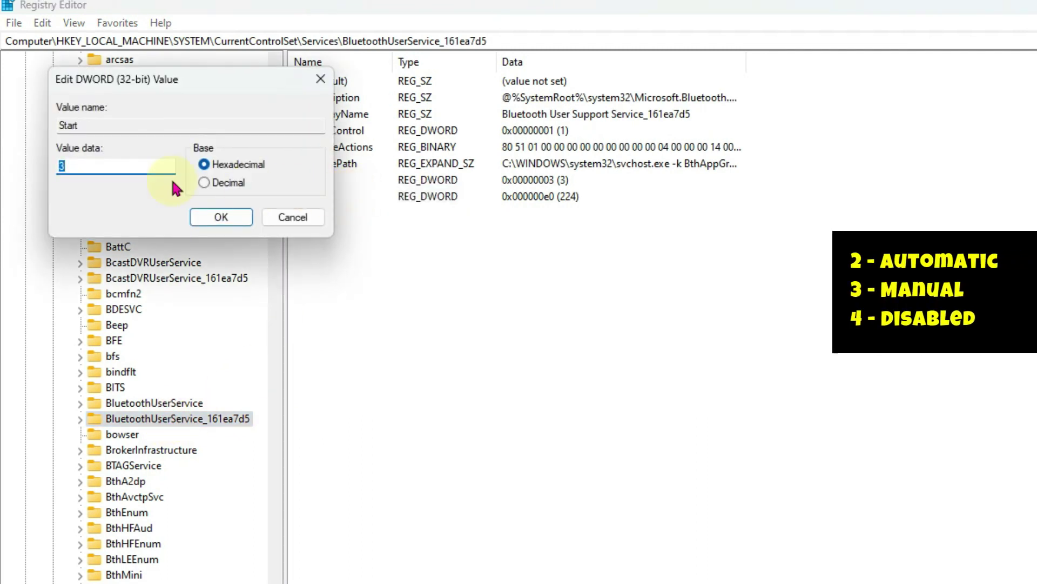
click(221, 217)
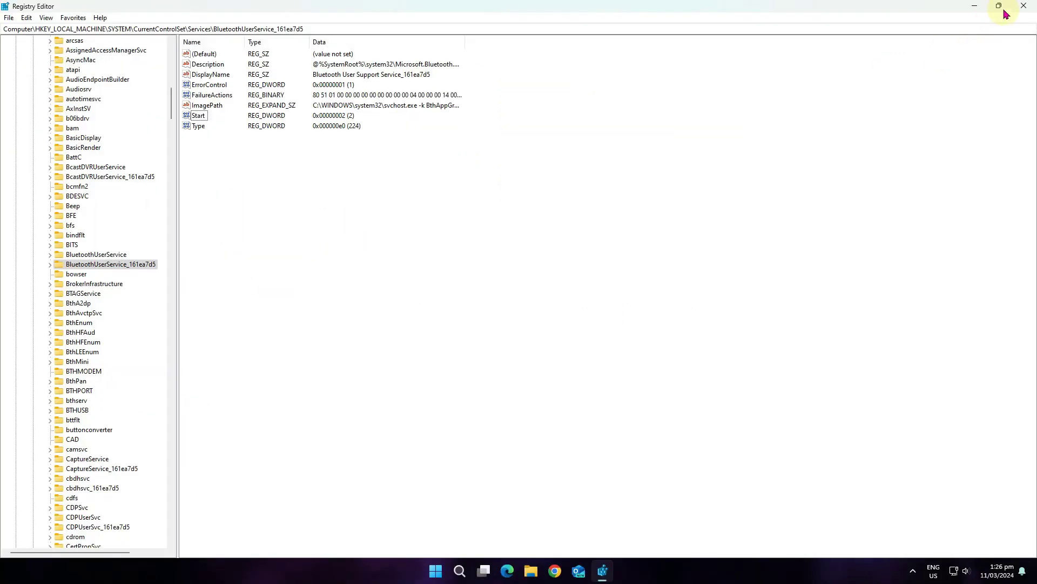
click(1020, 10)
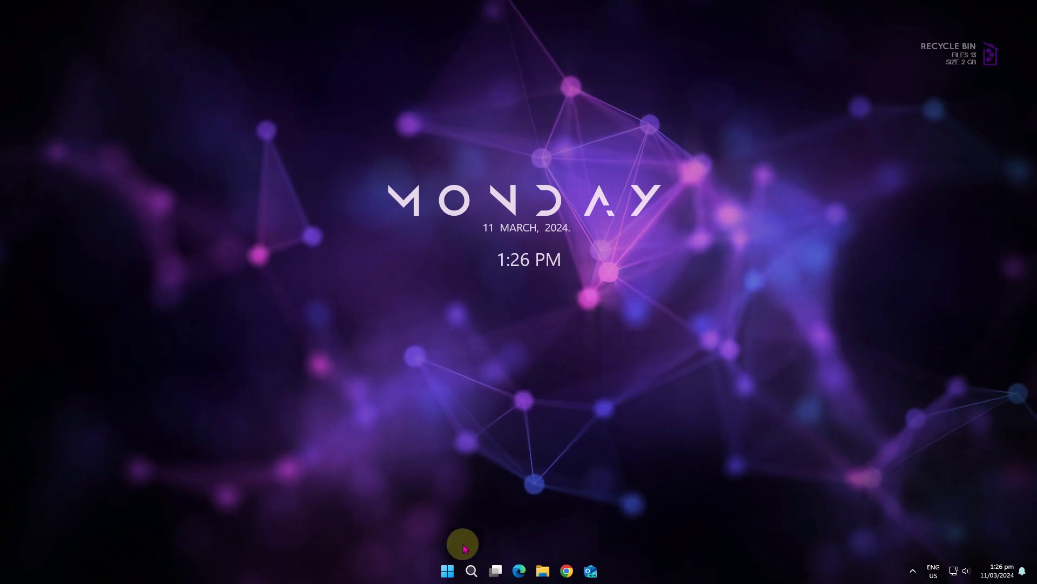
Open the Start menu's power options to restart the PC
click(447, 573)
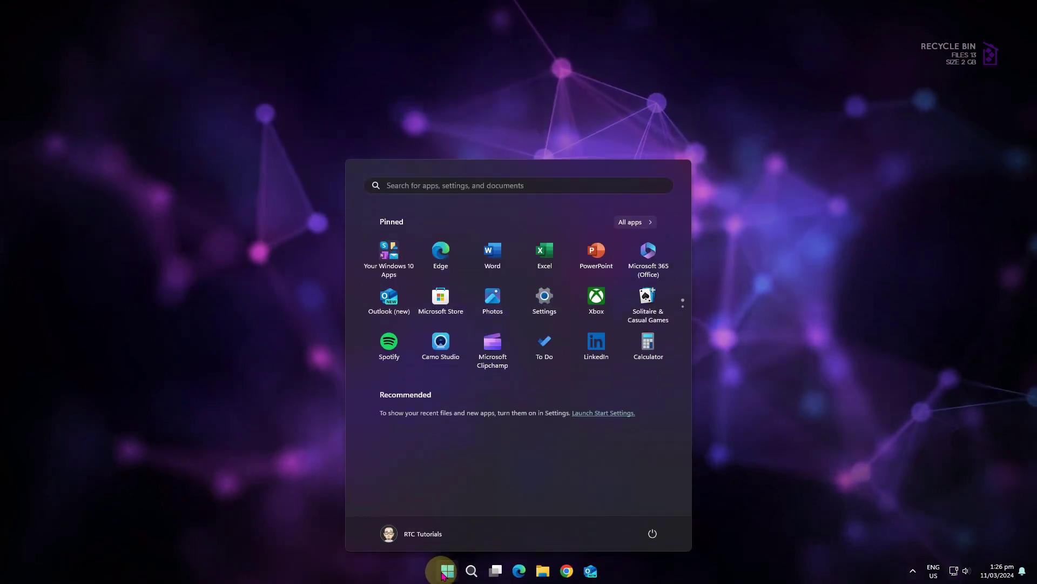
click(651, 534)
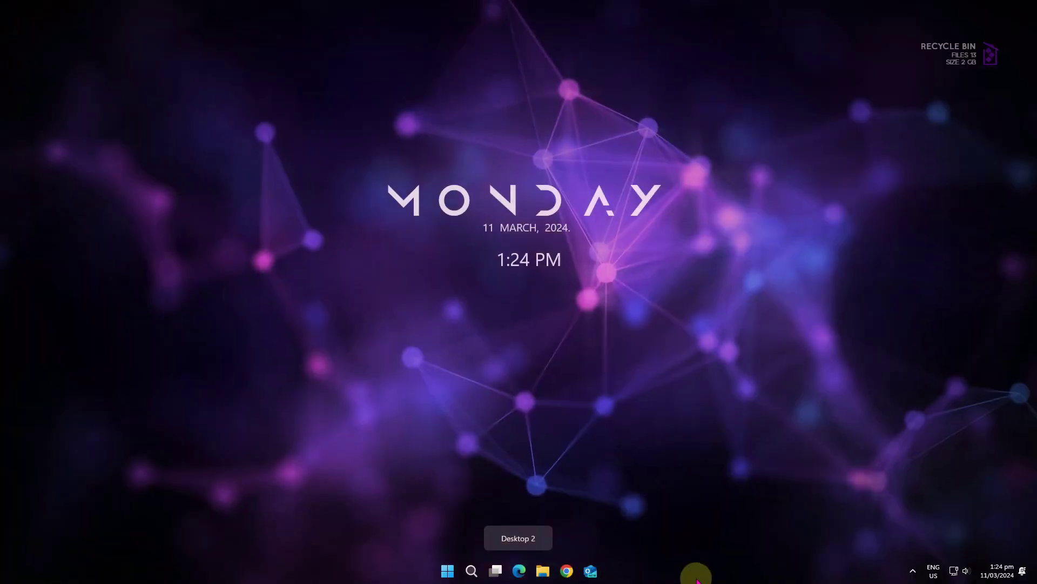